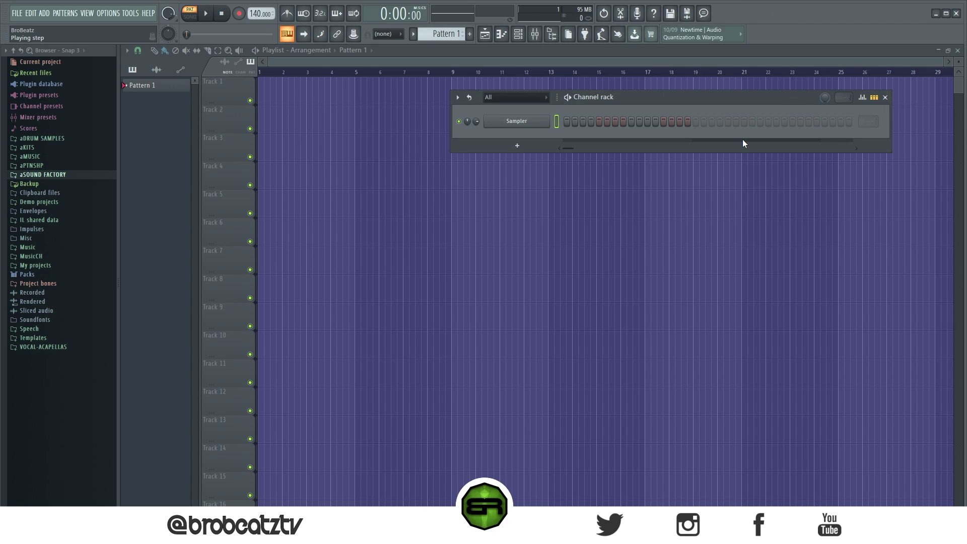
- Drag the Channel rack window left so it sits over the upper Playlist area
left_click_drag(633, 98, 535, 113)
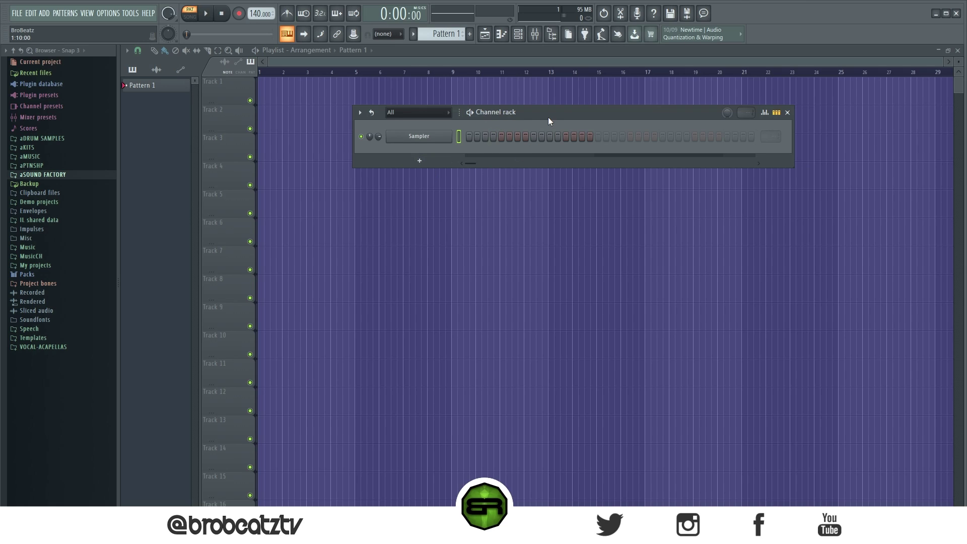
- Review FL Studio's audio settings (FL Studio ASIO, 48000 Hz sample rate) and close them
left_click(107, 15)
left_click(117, 41)
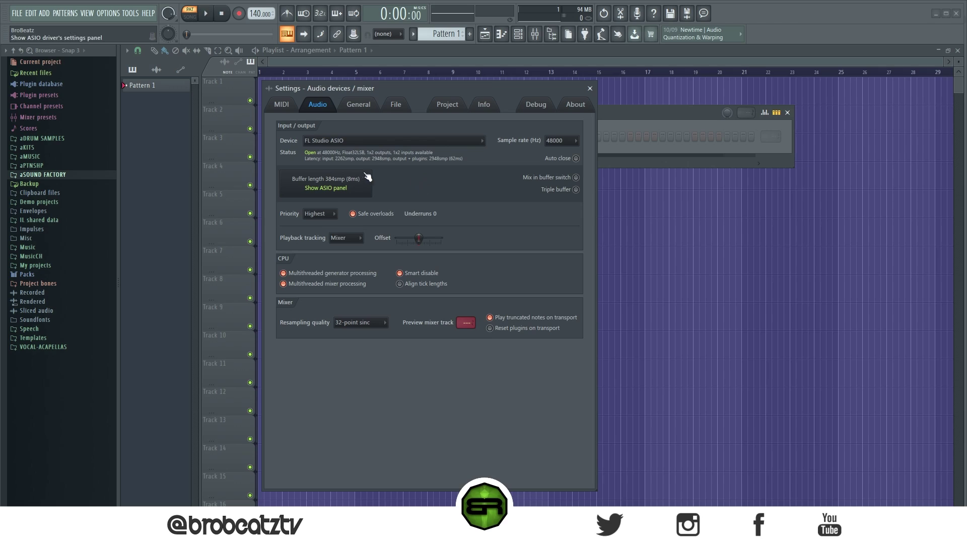
left_click(590, 89)
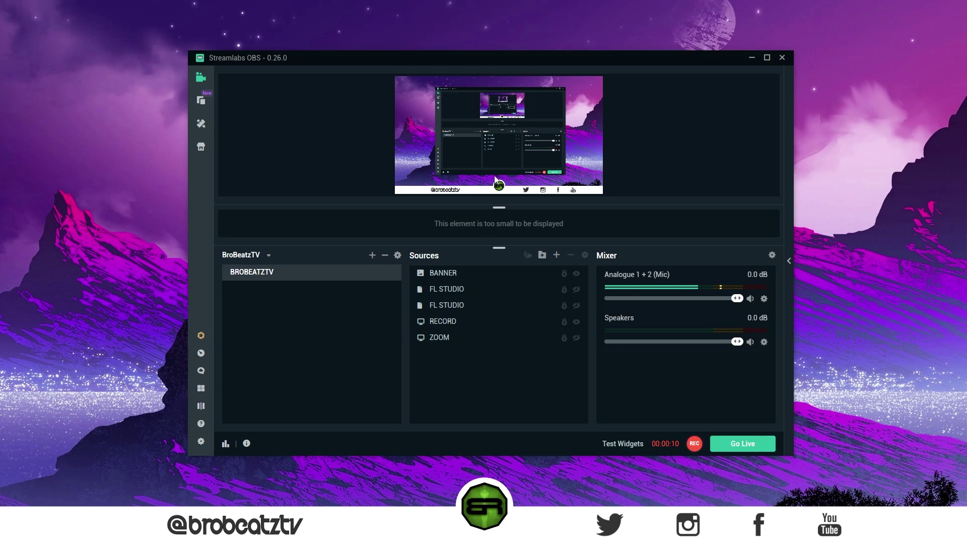
key("alt+Tab")
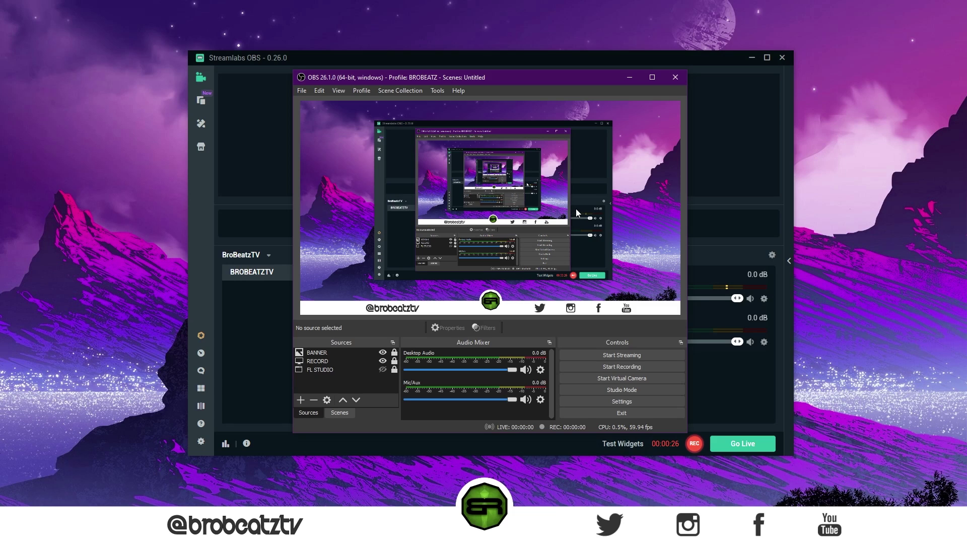
left_click(675, 77)
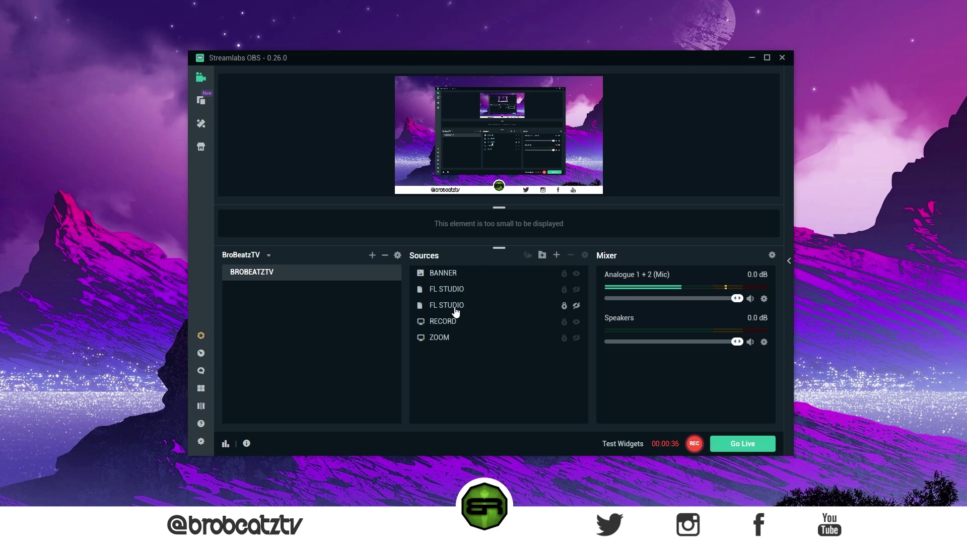
- Choose Window Capture as the new source type, reaching the existing-source list
left_click(556, 254)
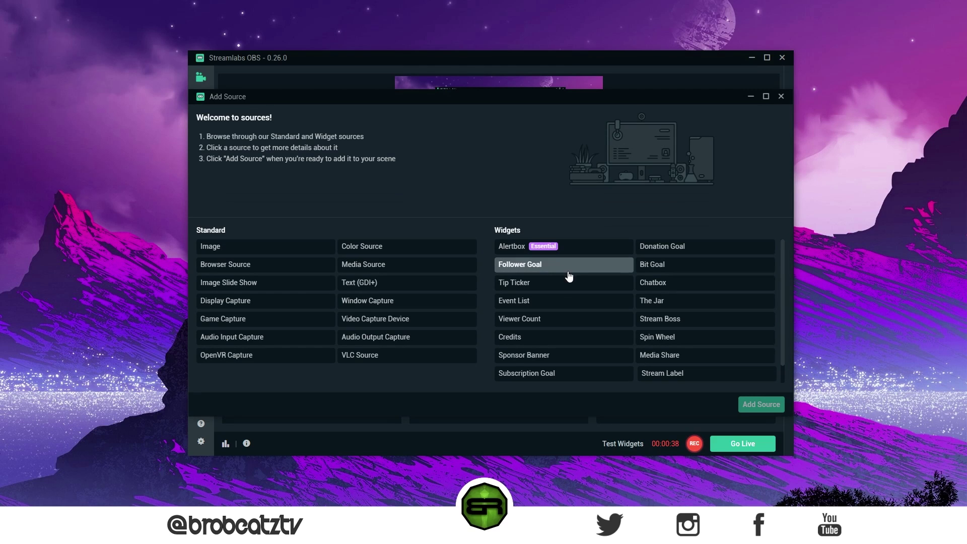
left_click(373, 302)
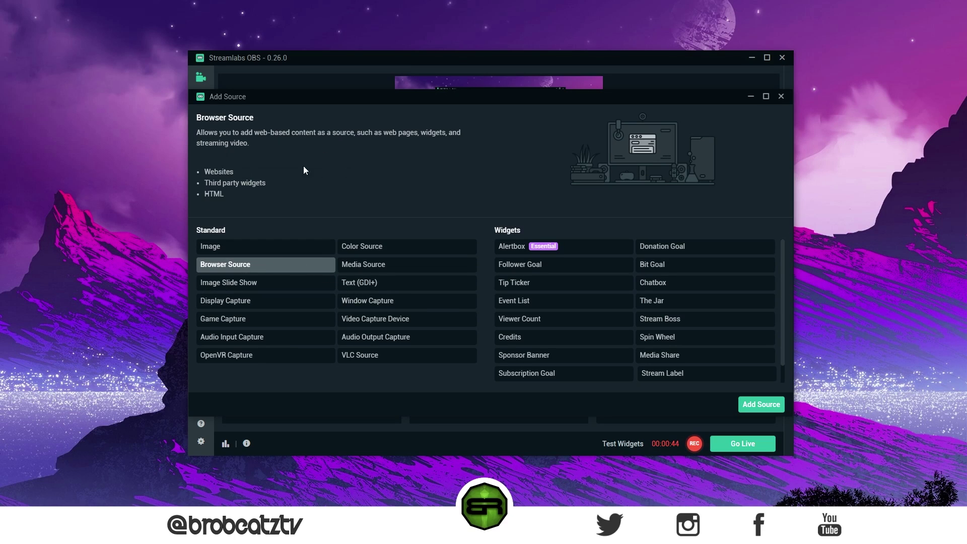
left_click(370, 303)
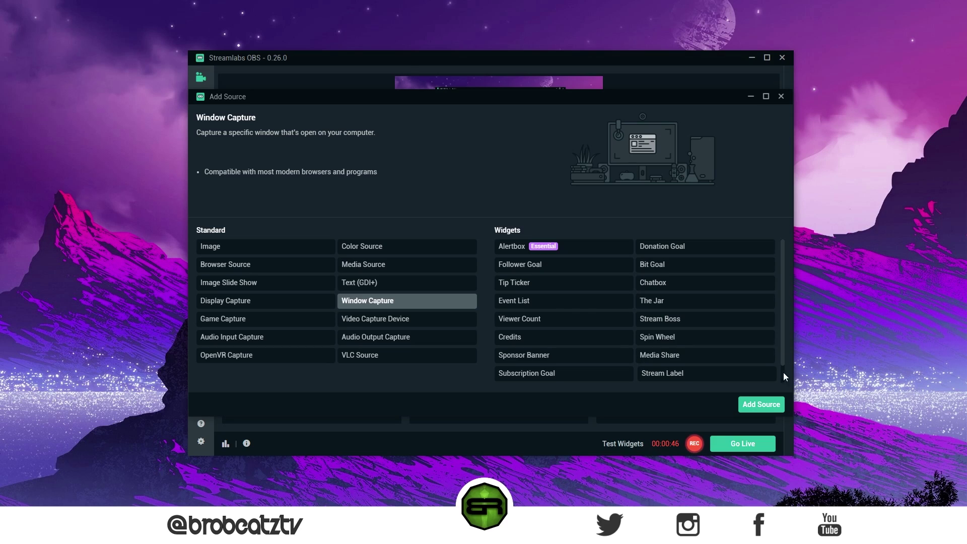
left_click(758, 403)
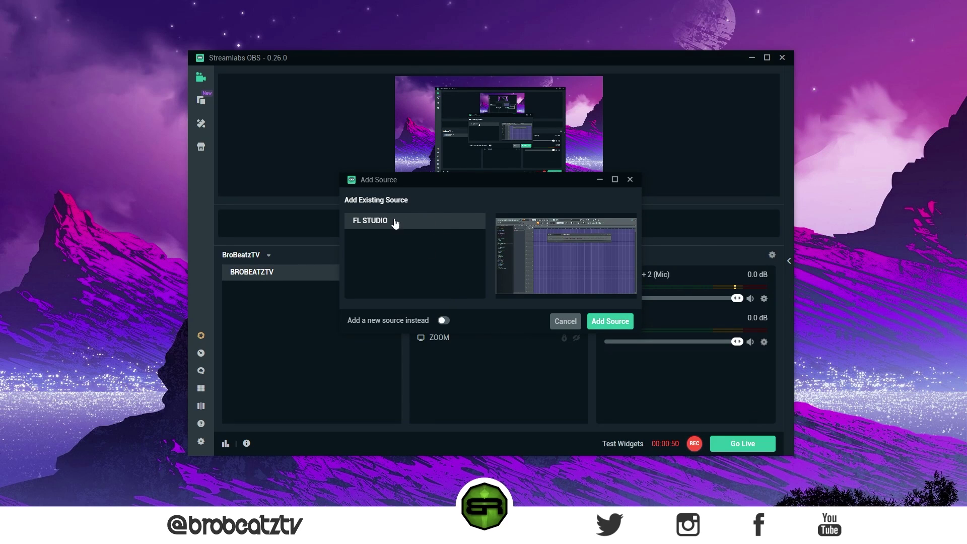
- Create a new Window Capture source named 'FL Studio' instead of reusing the existing one
left_click(443, 320)
key("ctrl+a")
type("FL Studio")
left_click(609, 321)
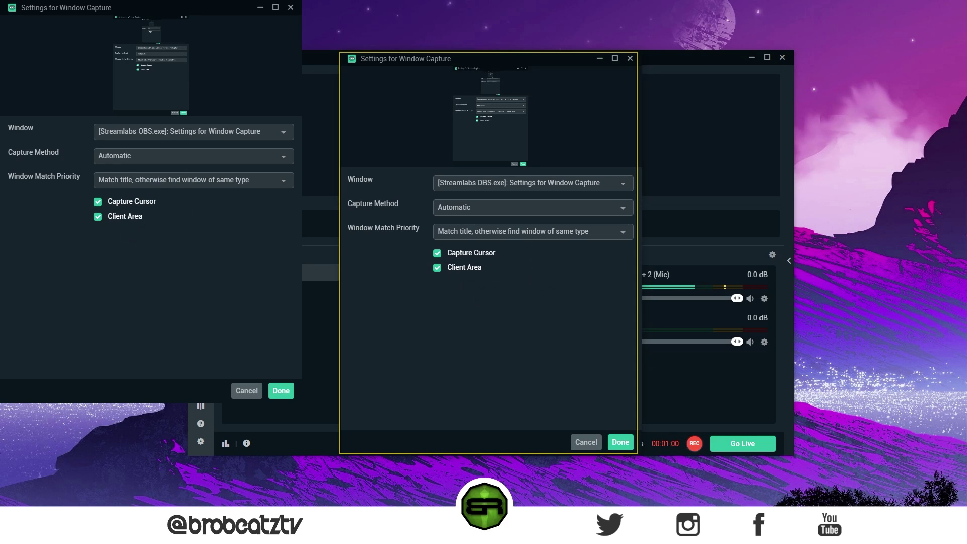
- Return from FL Studio to the Window Capture settings in Streamlabs OBS
key("alt+Tab")
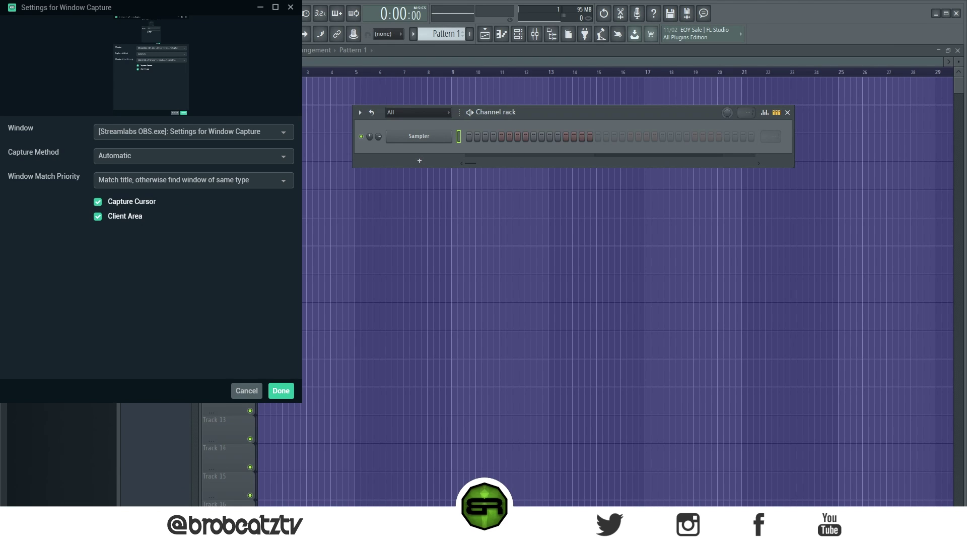
mouse_move(309, 534)
mouse_move(282, 484)
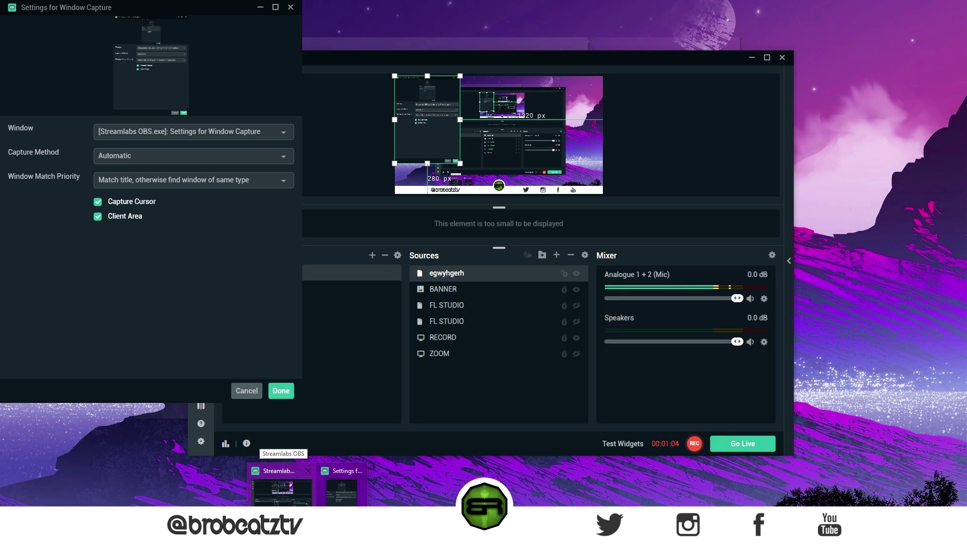
left_click(282, 488)
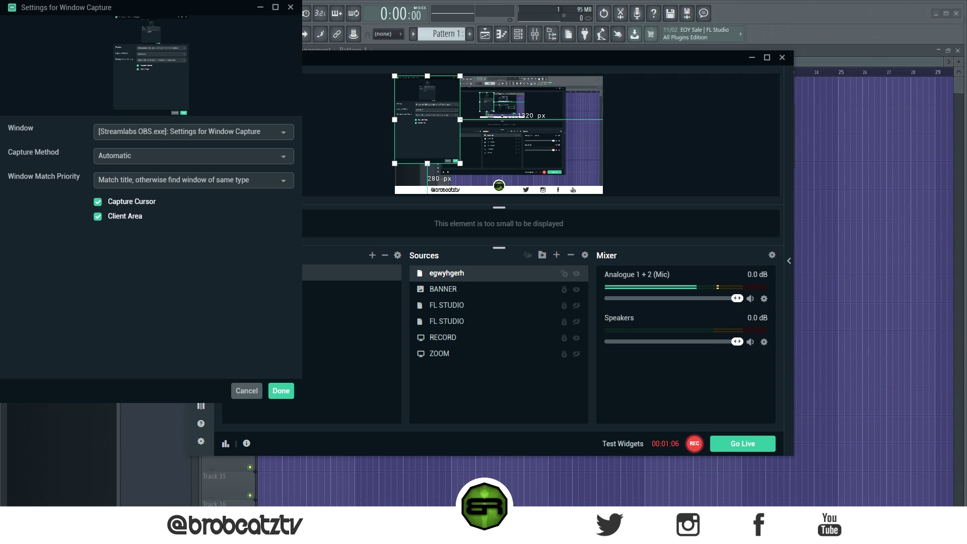
left_click(332, 481)
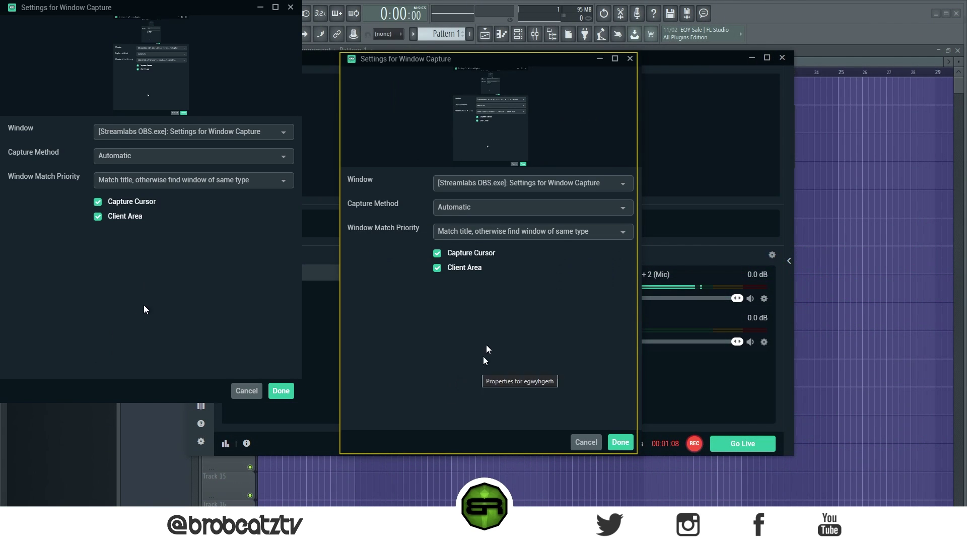
- Set Window Match Priority to 'Window title must match' and capture '[FL64.exe]: FL Studio 20'
left_click(448, 182)
left_click(431, 186)
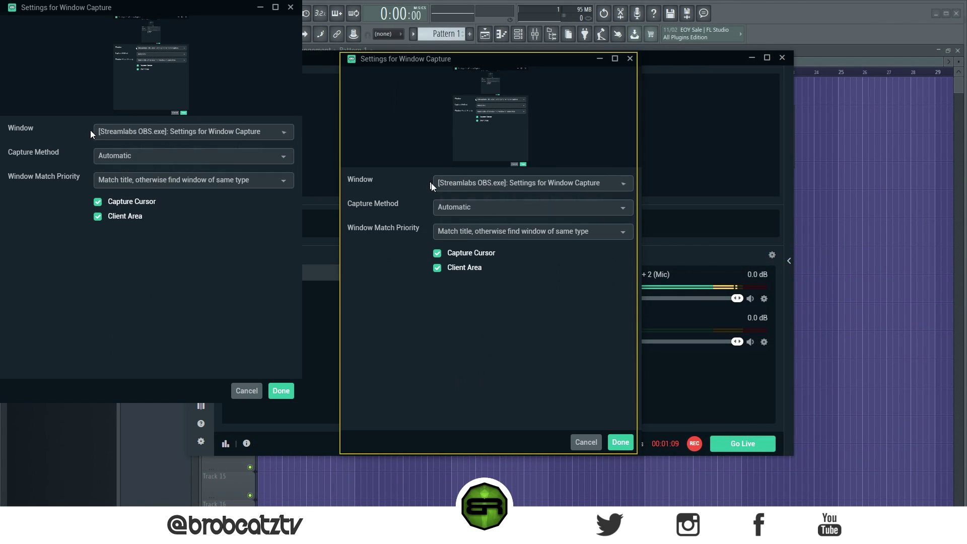
left_click(459, 233)
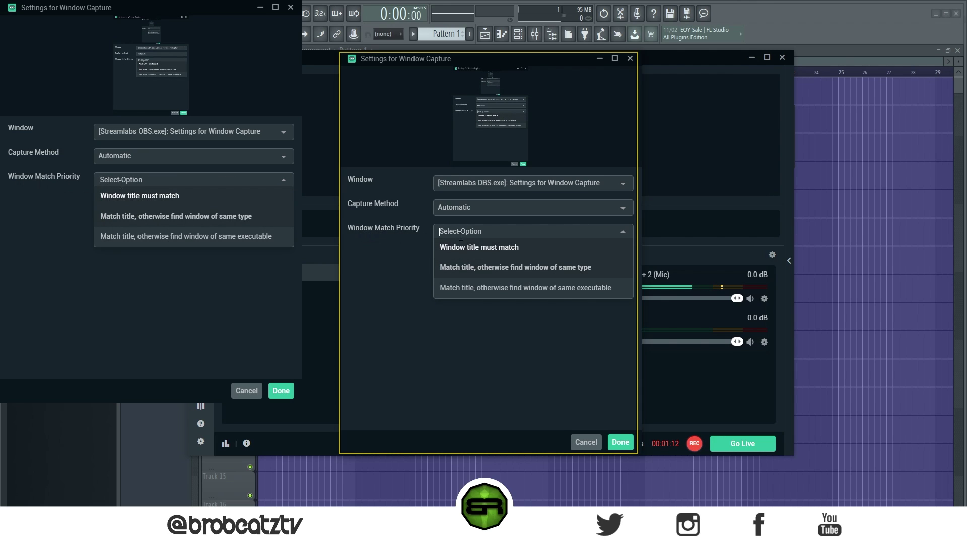
left_click(488, 257)
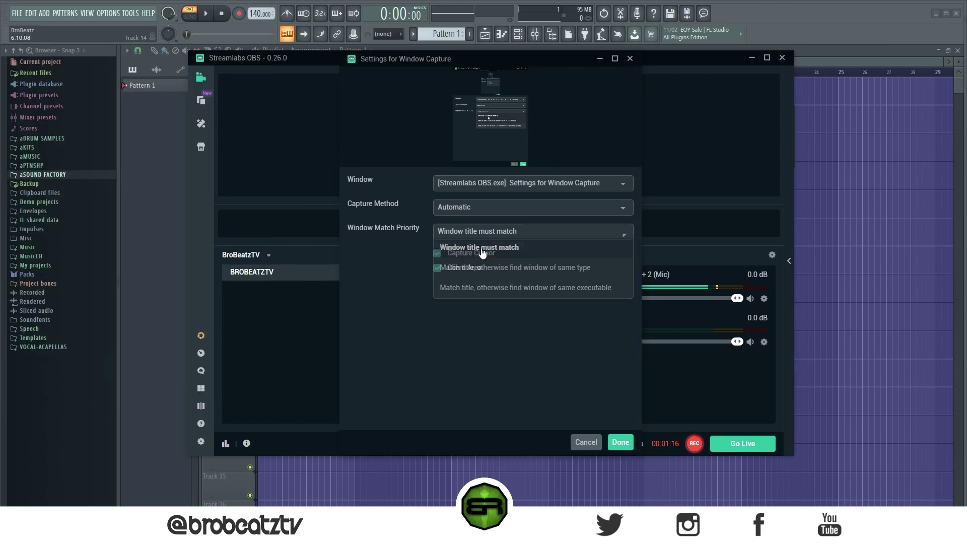
left_click(481, 182)
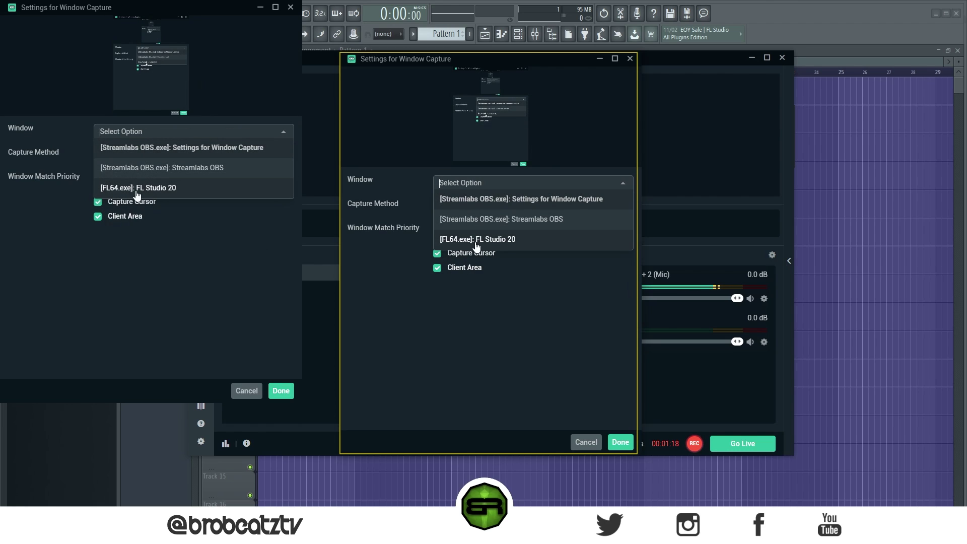
left_click(475, 241)
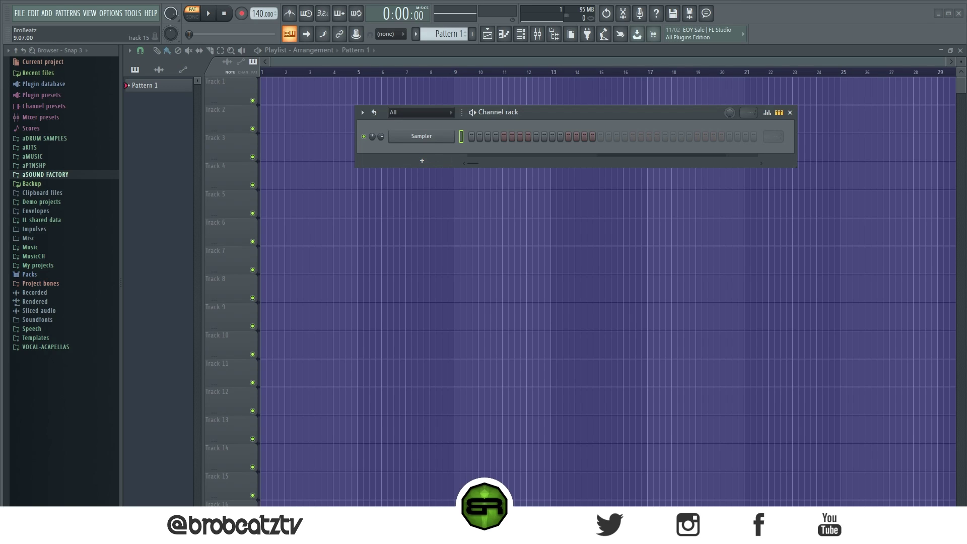
- Return to Streamlabs OBS, browse source types without adding one, then select and deselect RECORD
key("alt+Tab")
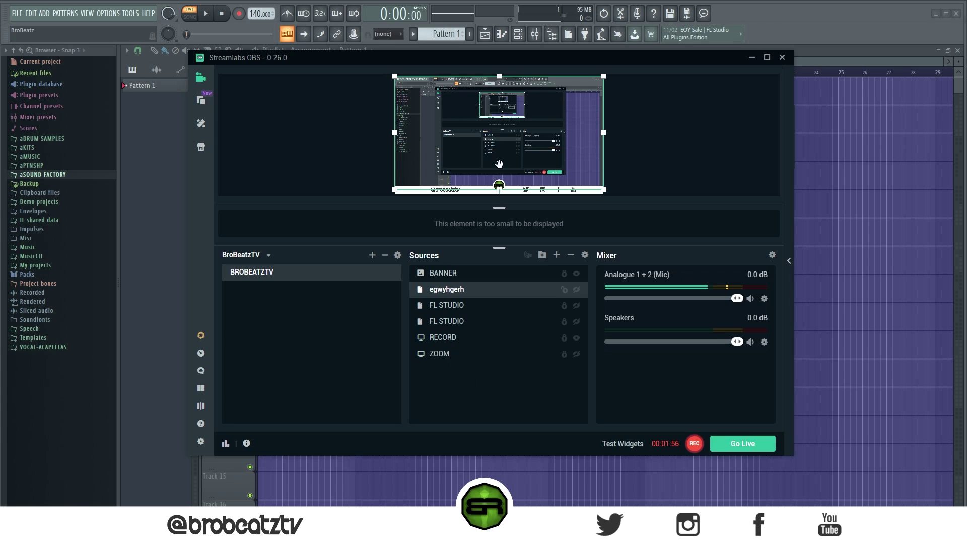
left_click(557, 257)
left_click(232, 303)
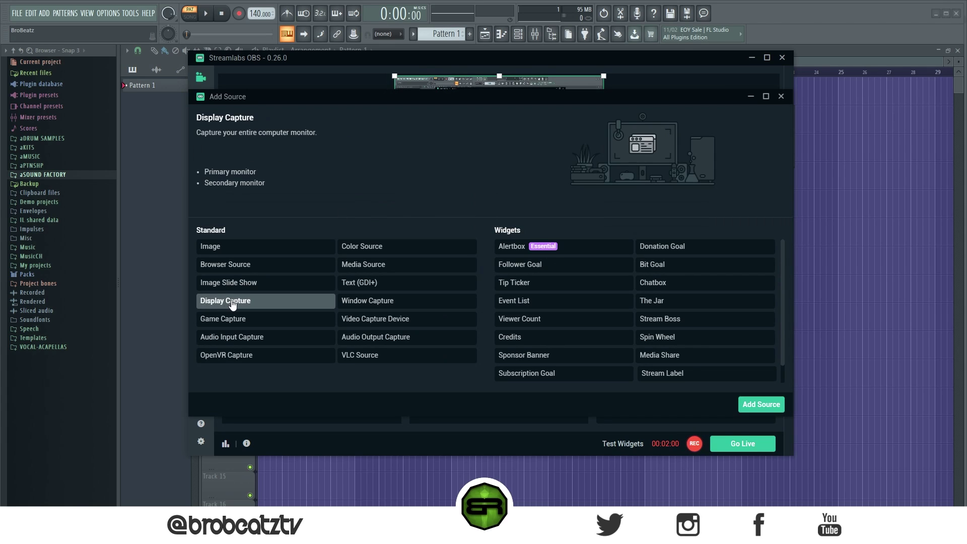
left_click(761, 404)
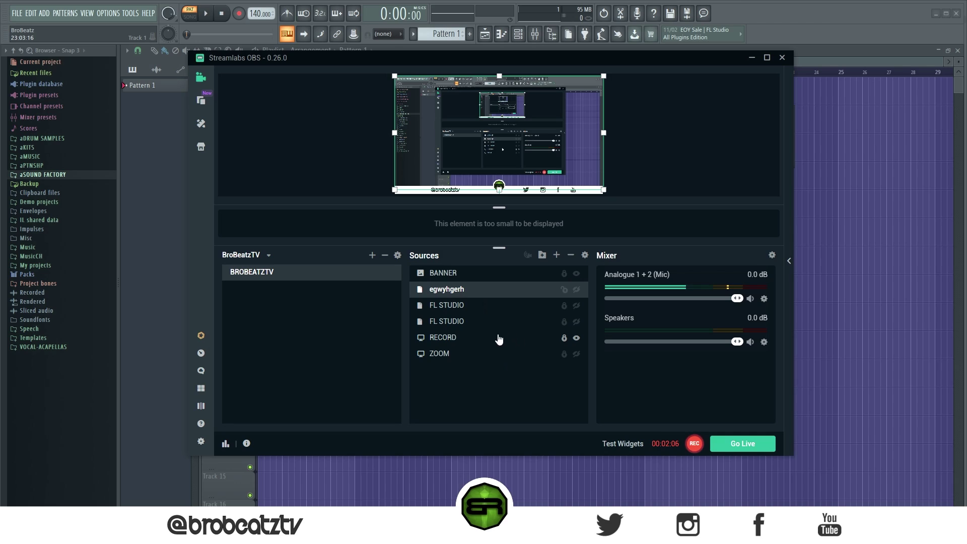
left_click(450, 339)
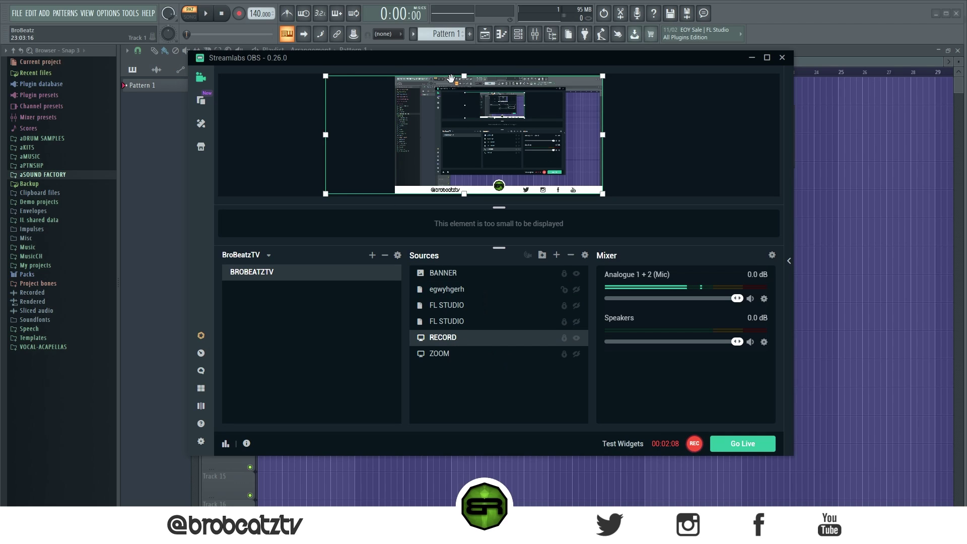
left_click(729, 135)
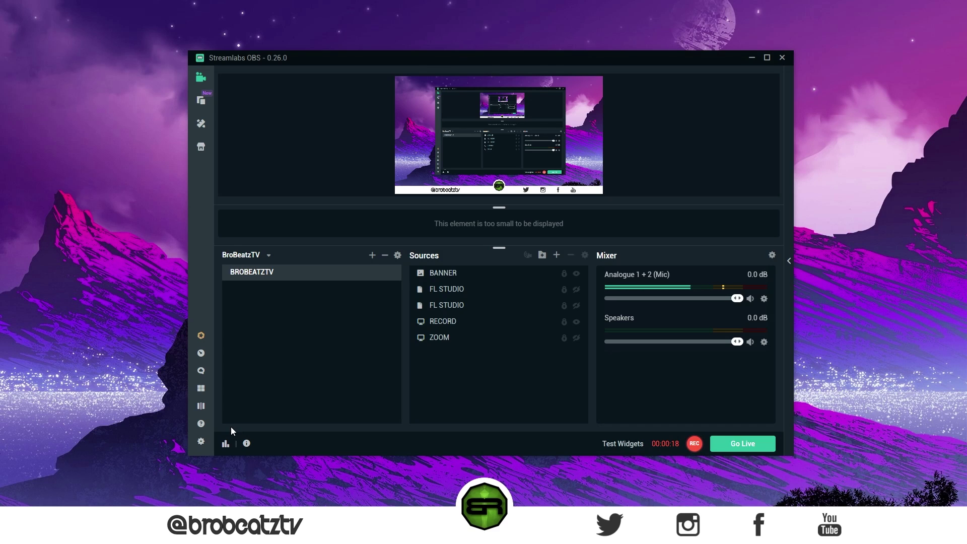
- In Settings, keep the Advanced colour format at NV12
left_click(201, 442)
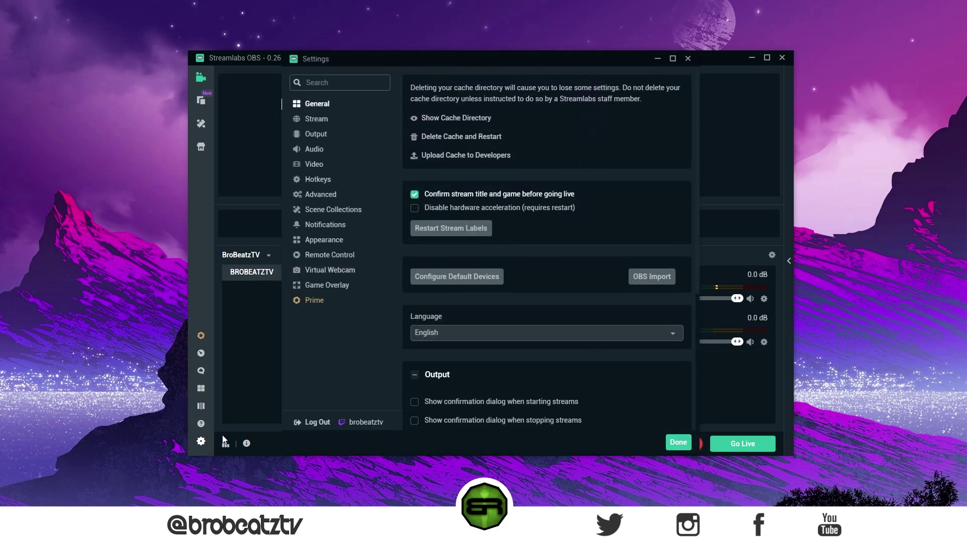
left_click(324, 197)
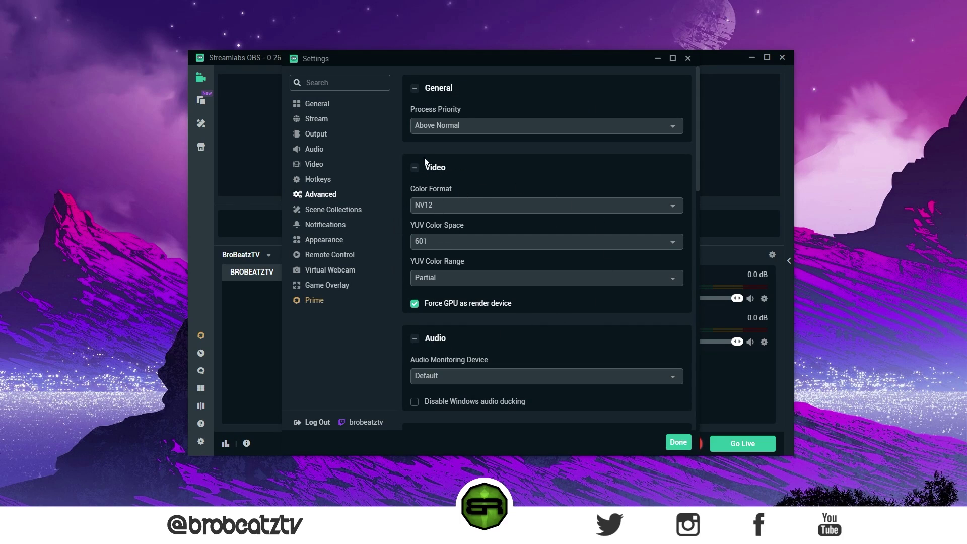
left_click(500, 208)
left_click(479, 176)
- Keep the video canvas at 1920x1080 and 59.94 FPS, then view the Audio settings
left_click(322, 166)
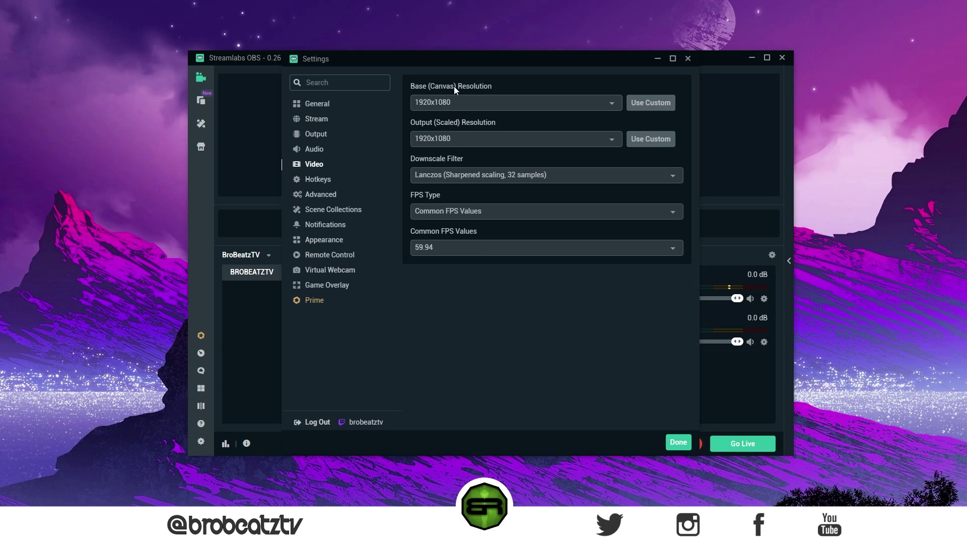
left_click(453, 102)
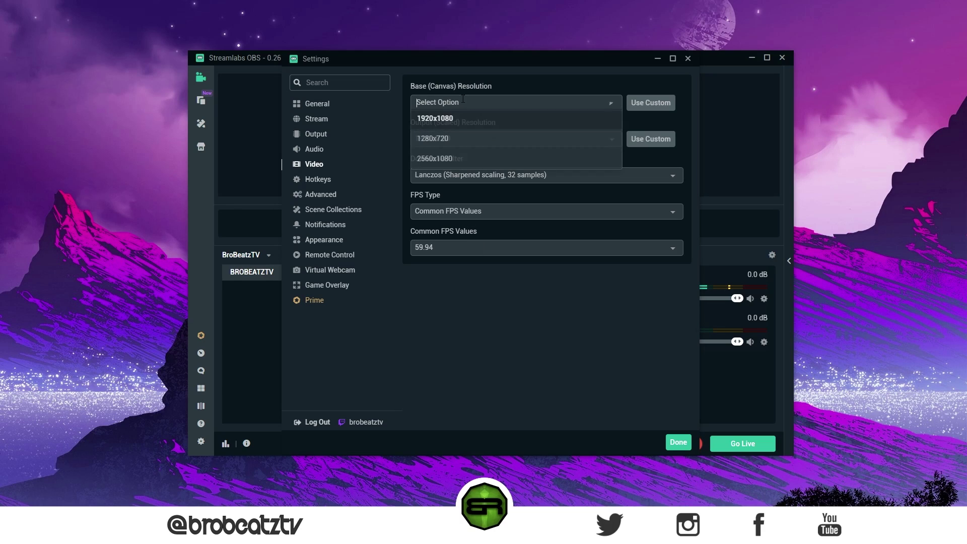
left_click(443, 117)
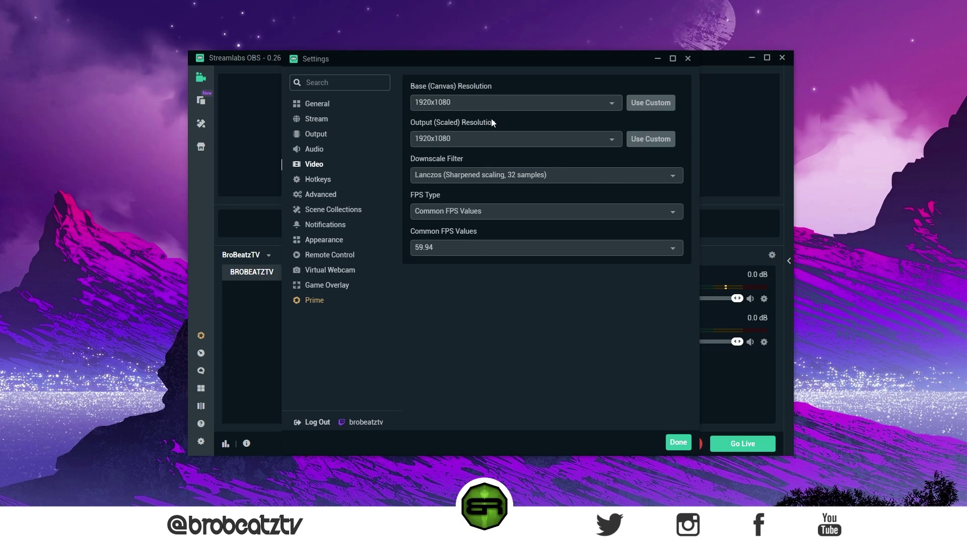
left_click(467, 248)
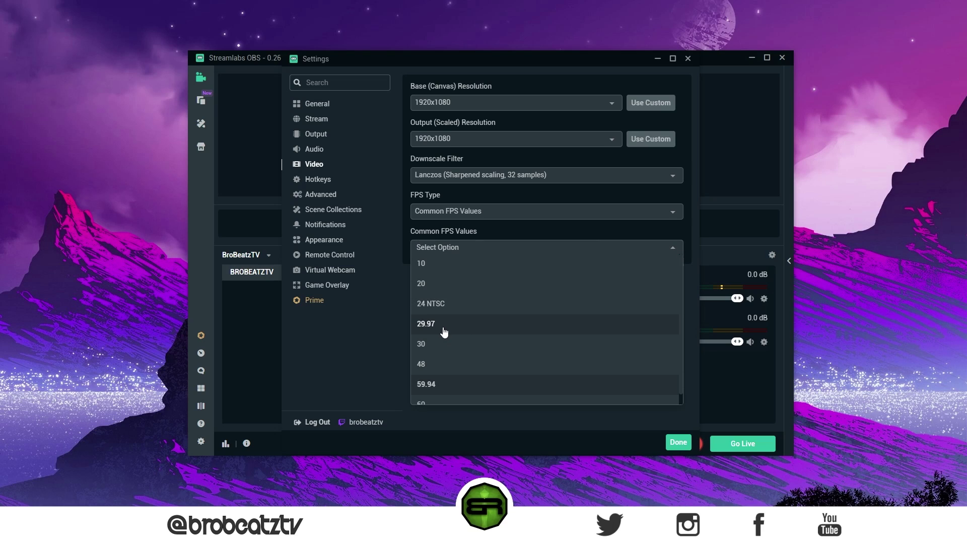
left_click(380, 326)
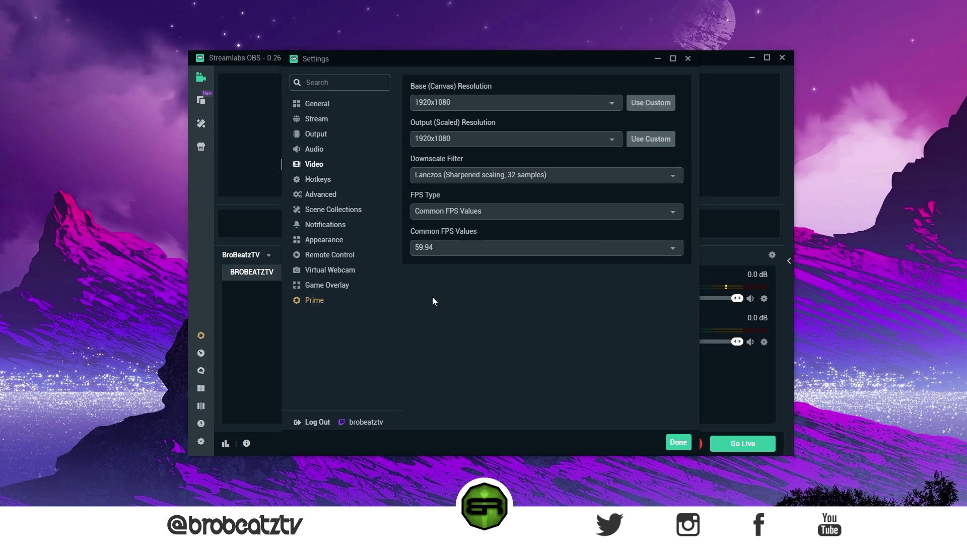
left_click(318, 154)
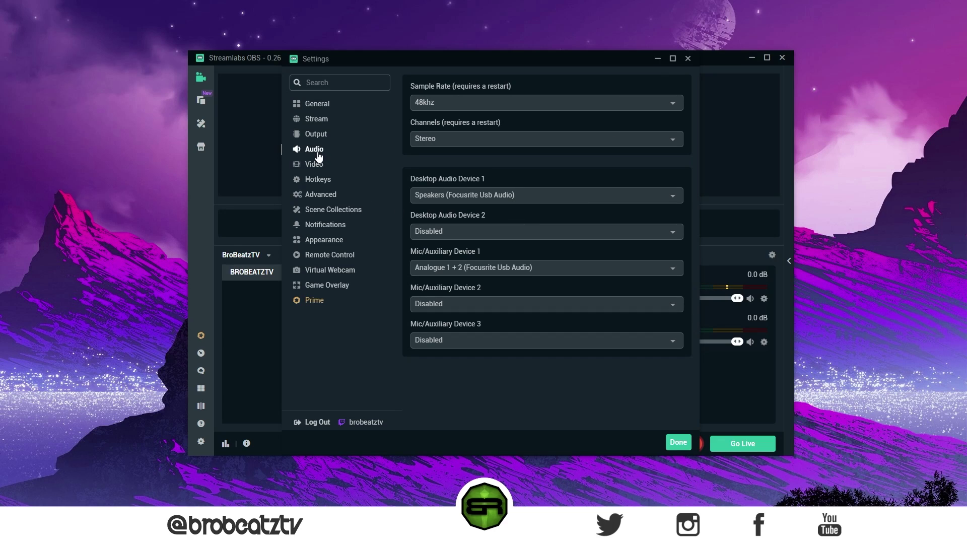